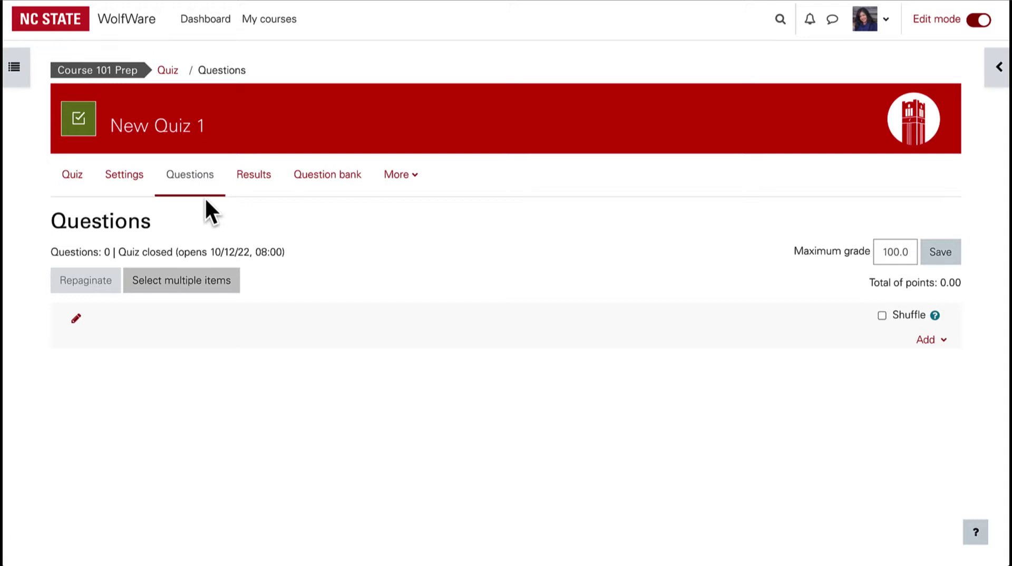
Add a new question of the Multiple choice type to New Quiz 1.
click(938, 340)
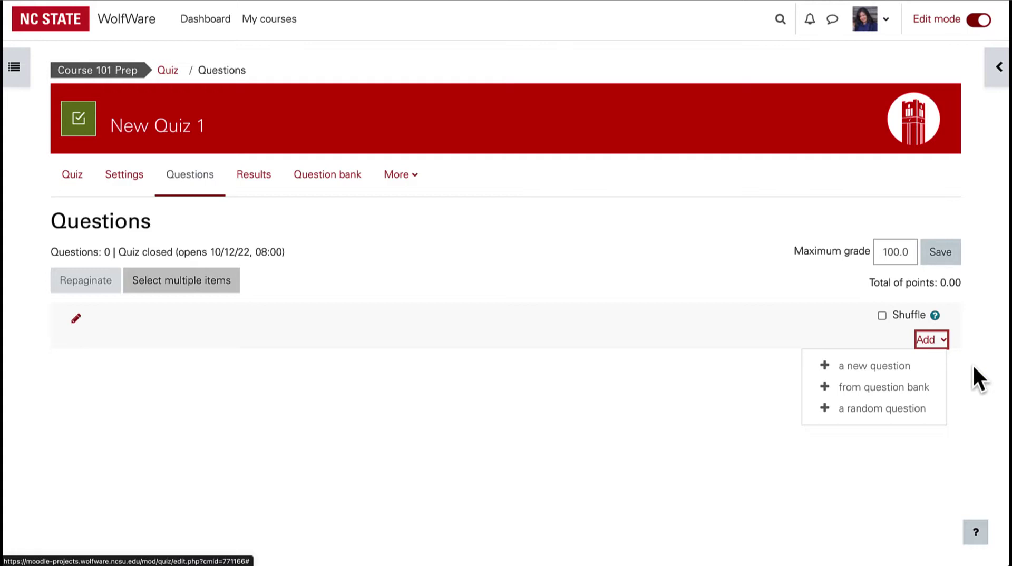
click(934, 375)
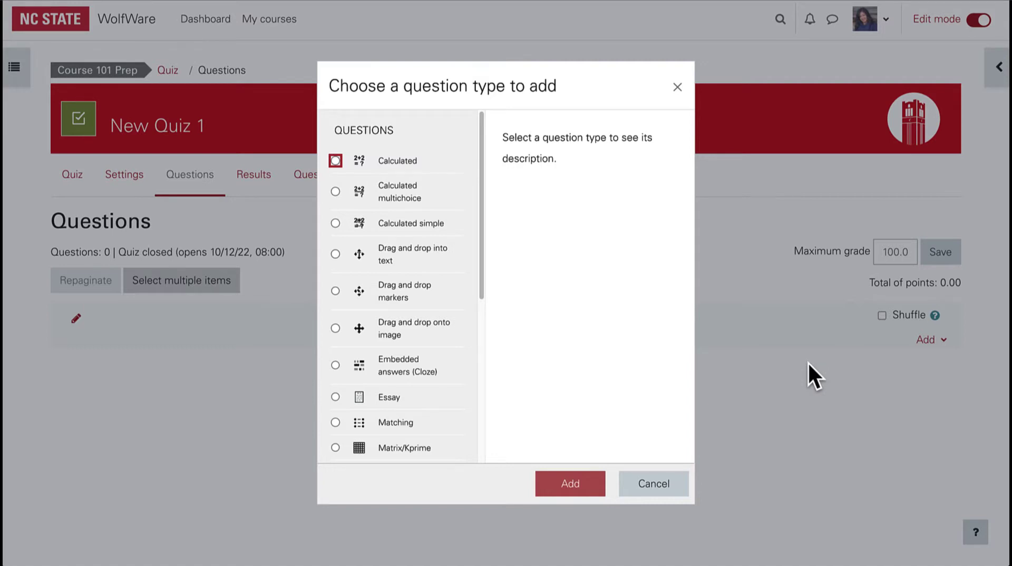
scroll(391, 444, down, 5)
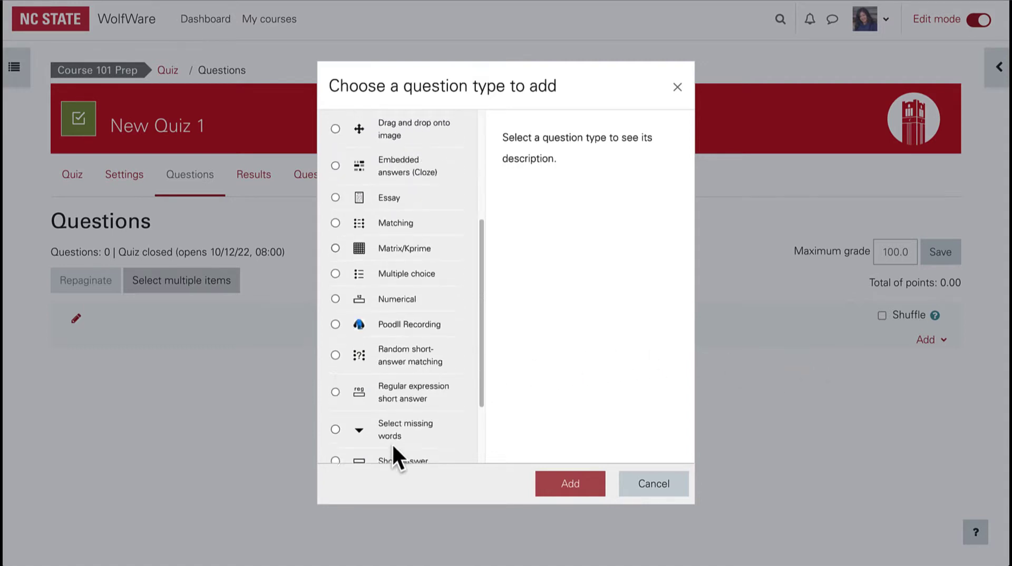
click(416, 240)
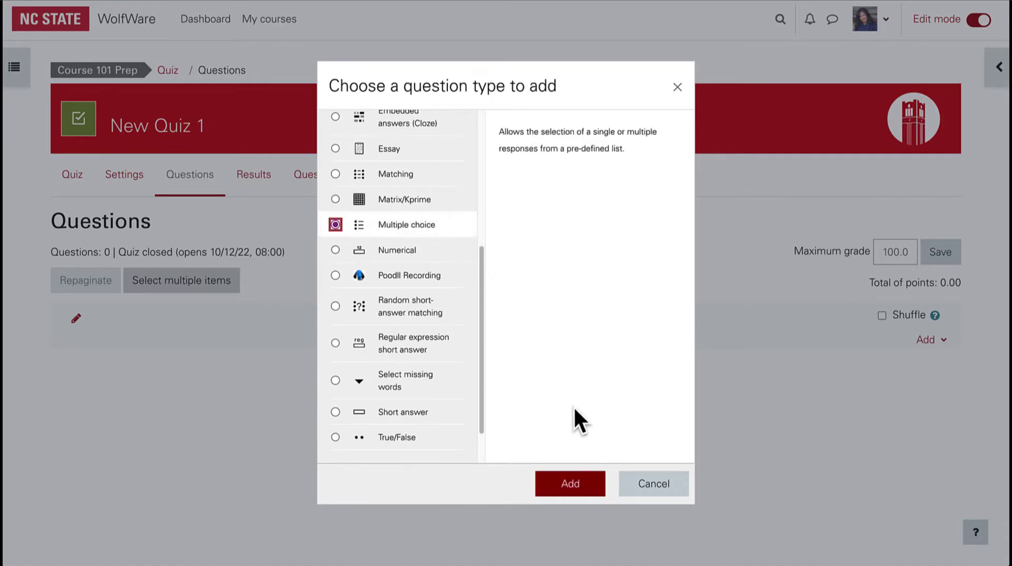
click(570, 490)
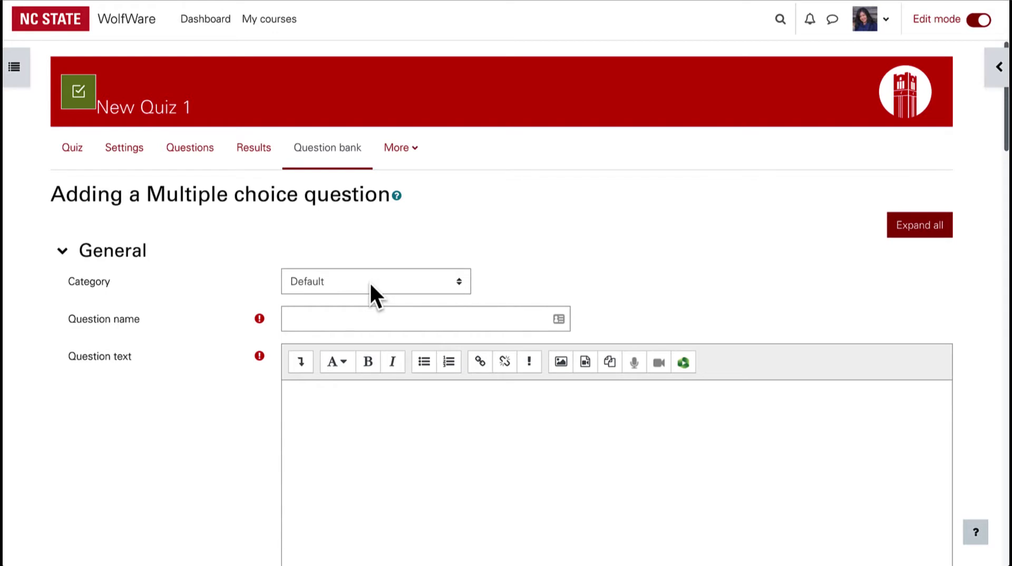
Name the question "Microbes 1" and enter the question text "Which of the following is NOT a microbe?" with the editor's full formatting tools shown.
click(362, 318)
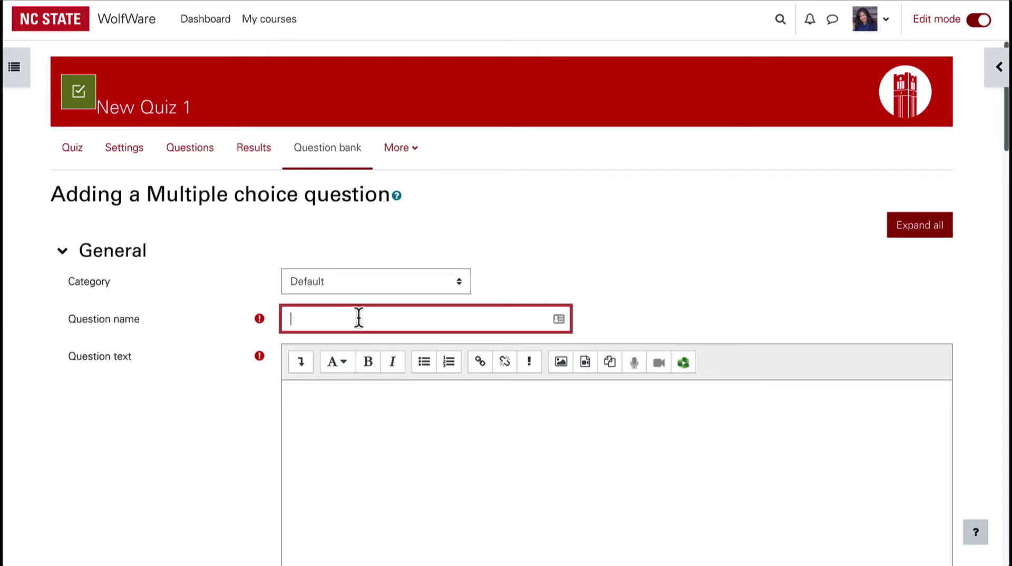
text(Microbes 1)
scroll(244, 429, down, 1)
scroll(245, 428, down, 1)
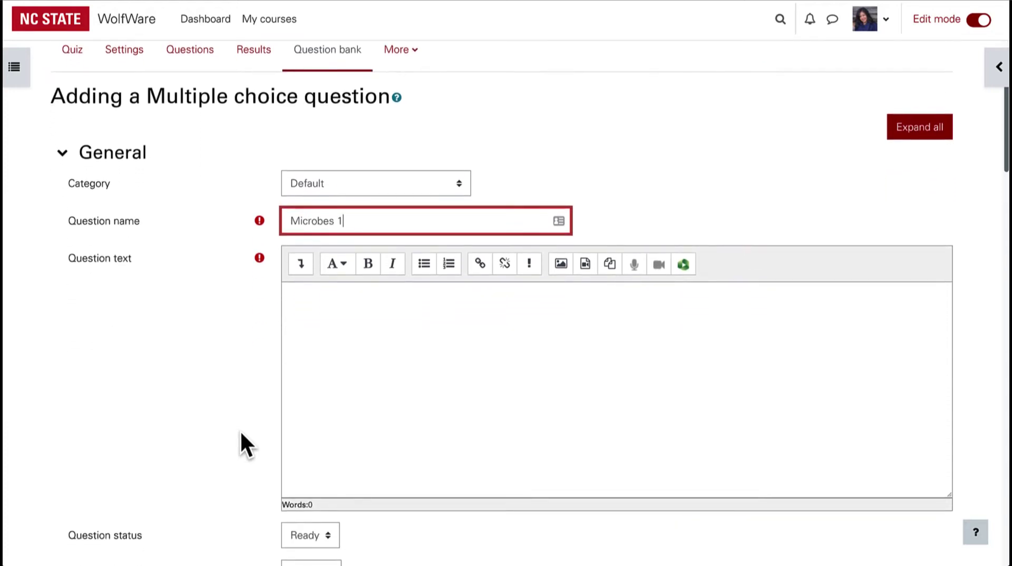
click(303, 263)
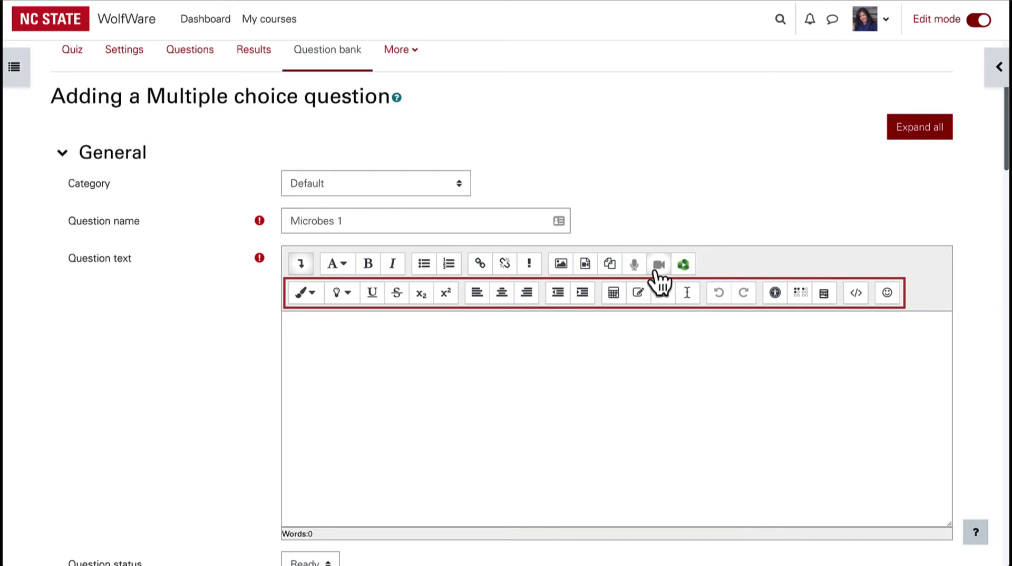
click(345, 347)
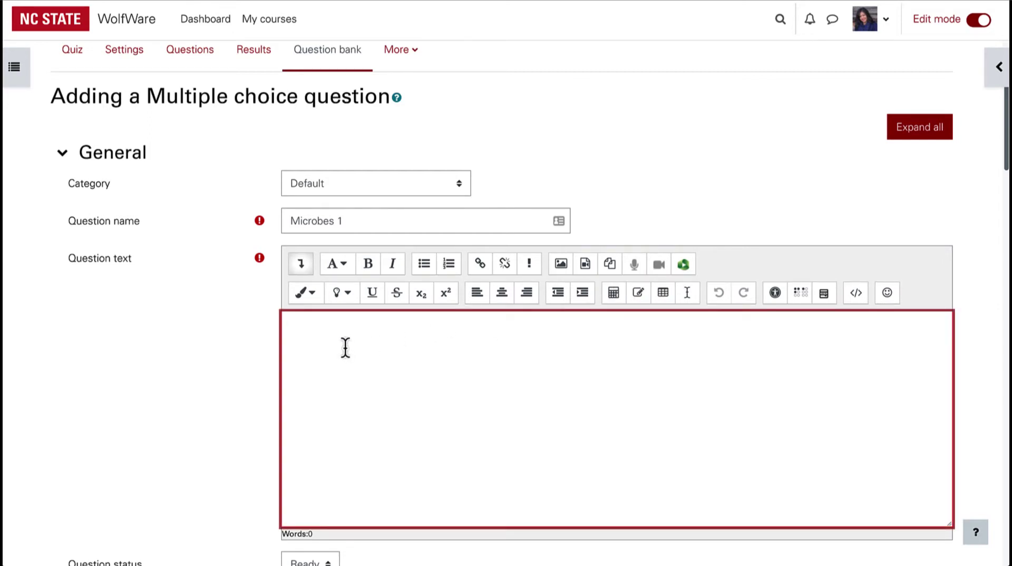
text(Which of the following is NOT a microbe?)
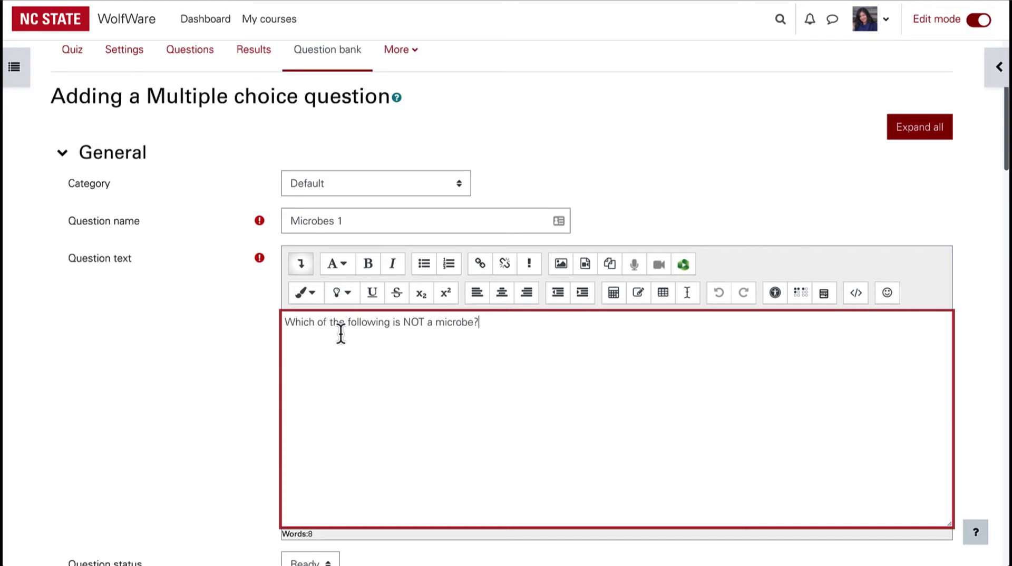
Choose Ready as the question status and allow one answer only.
scroll(249, 451, down, 3)
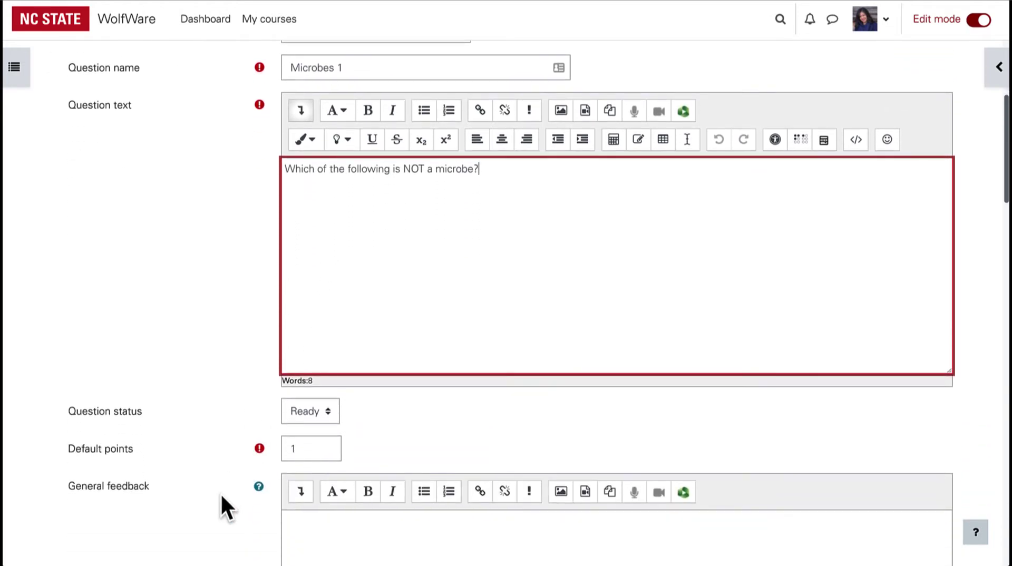
scroll(220, 492, down, 2)
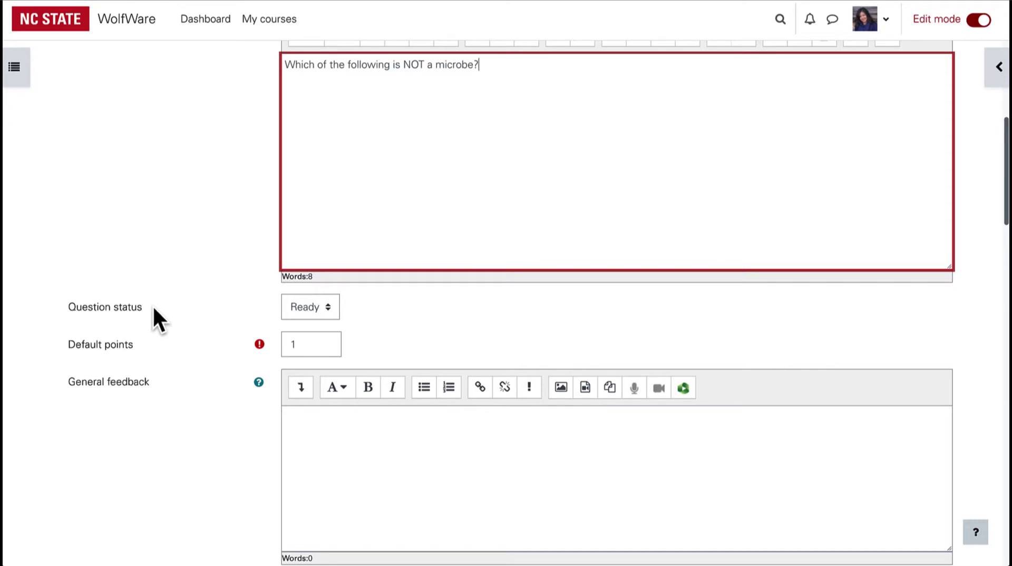
click(331, 316)
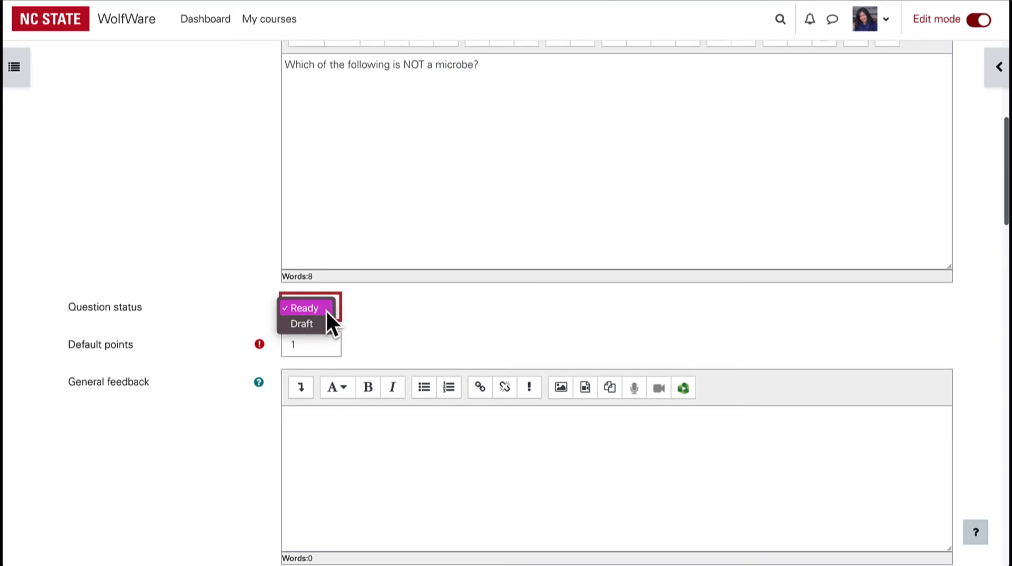
click(326, 309)
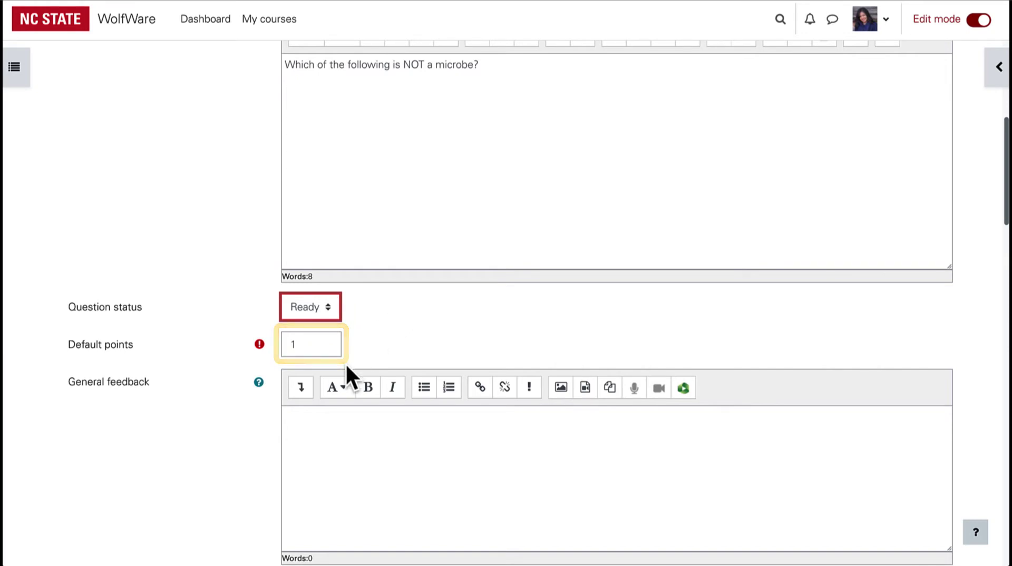
scroll(374, 500, down, 2)
scroll(375, 501, down, 5)
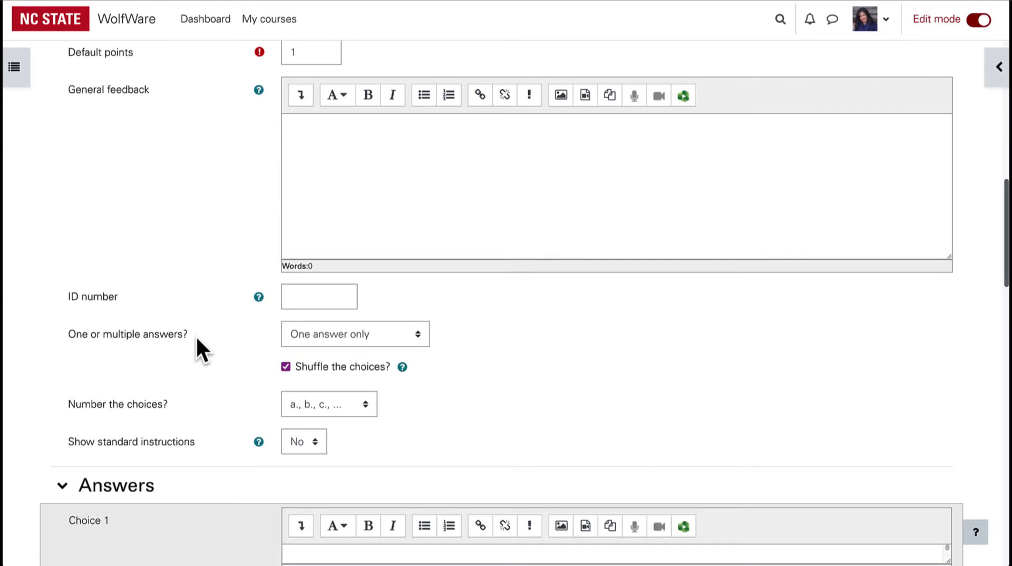
click(405, 345)
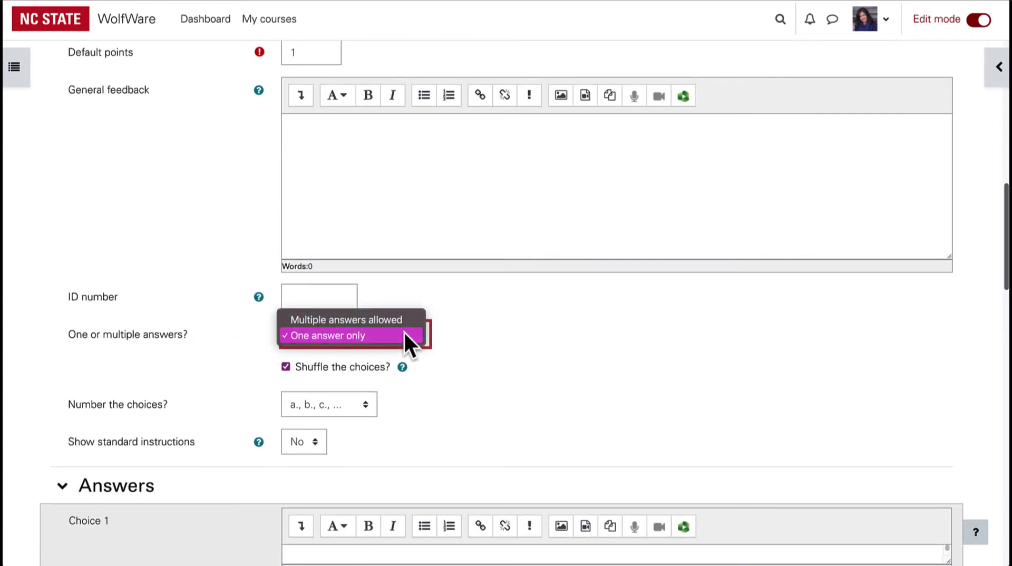
click(403, 335)
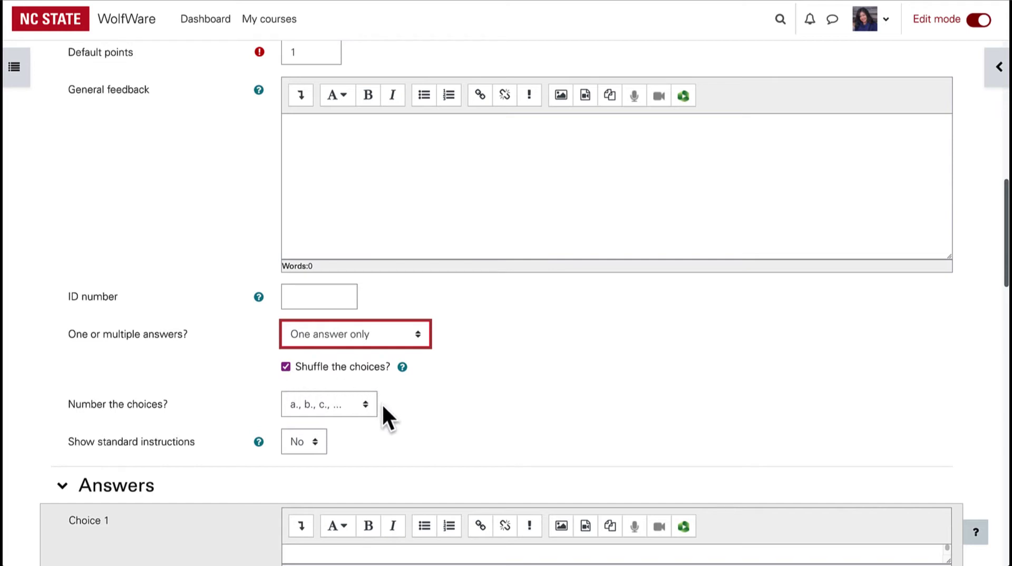
Enter "Pollen" as choice 1 and set its grade to 100%.
scroll(582, 459, down, 7)
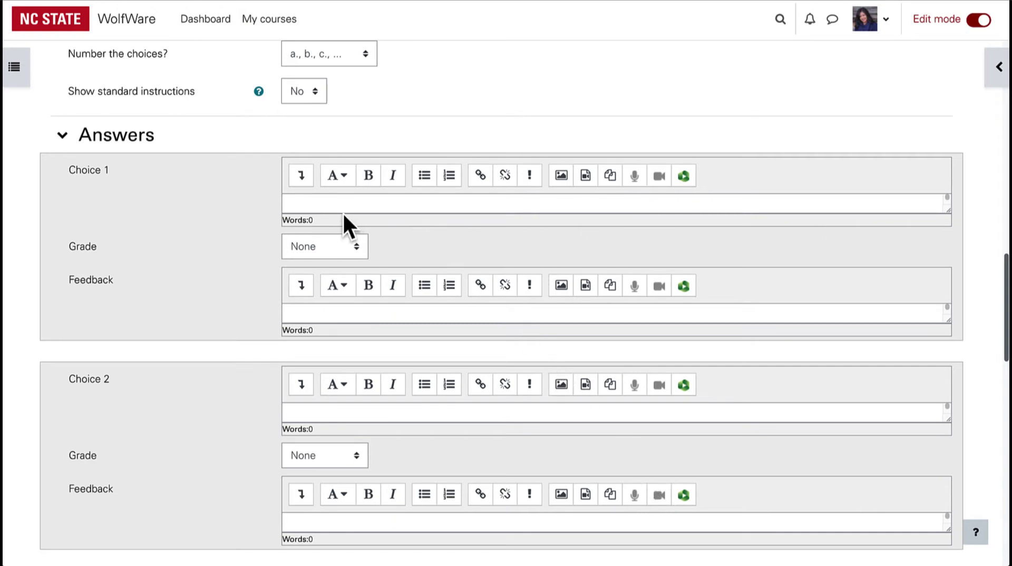
click(313, 204)
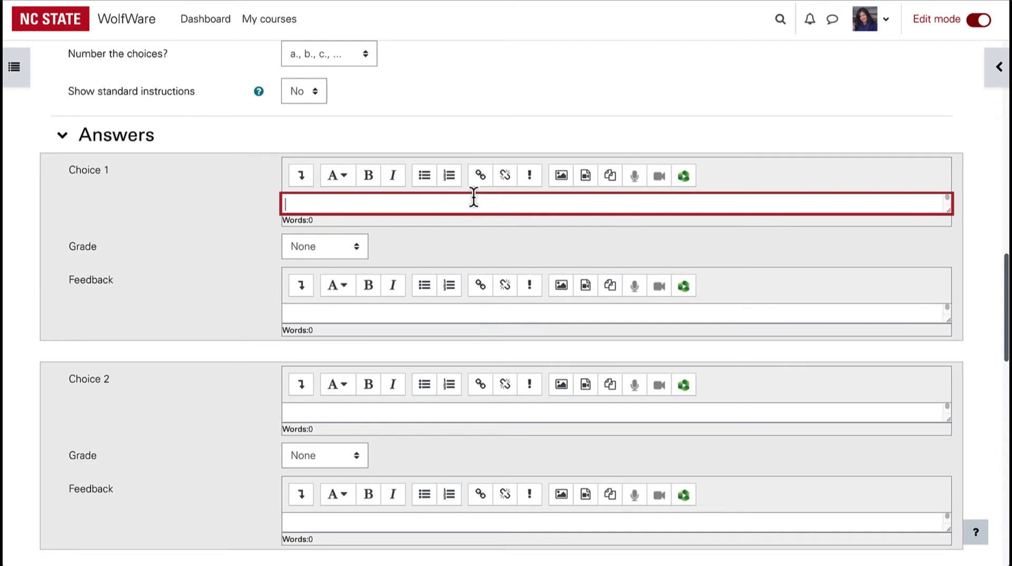
text(Pollen)
click(396, 245)
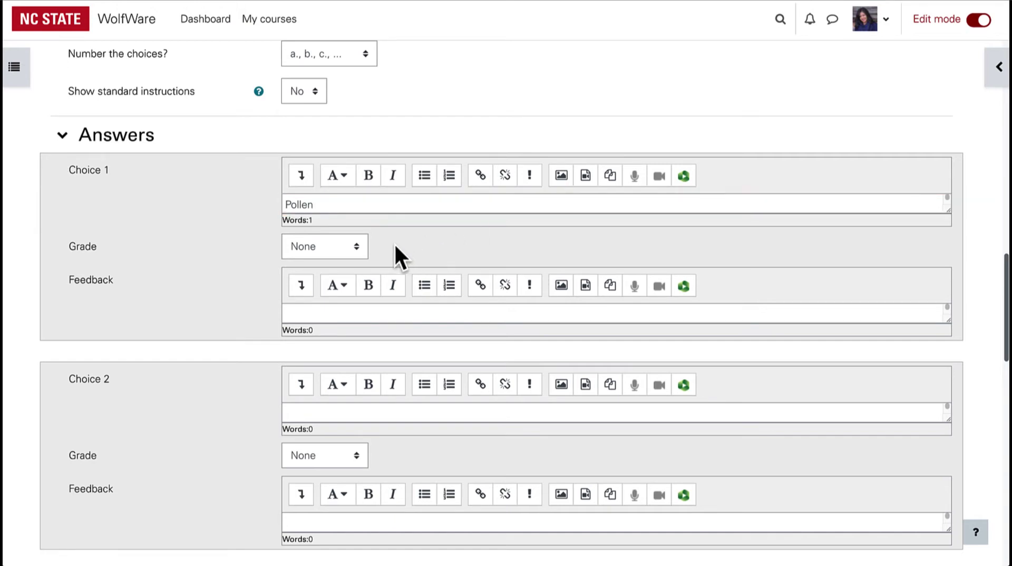
click(355, 245)
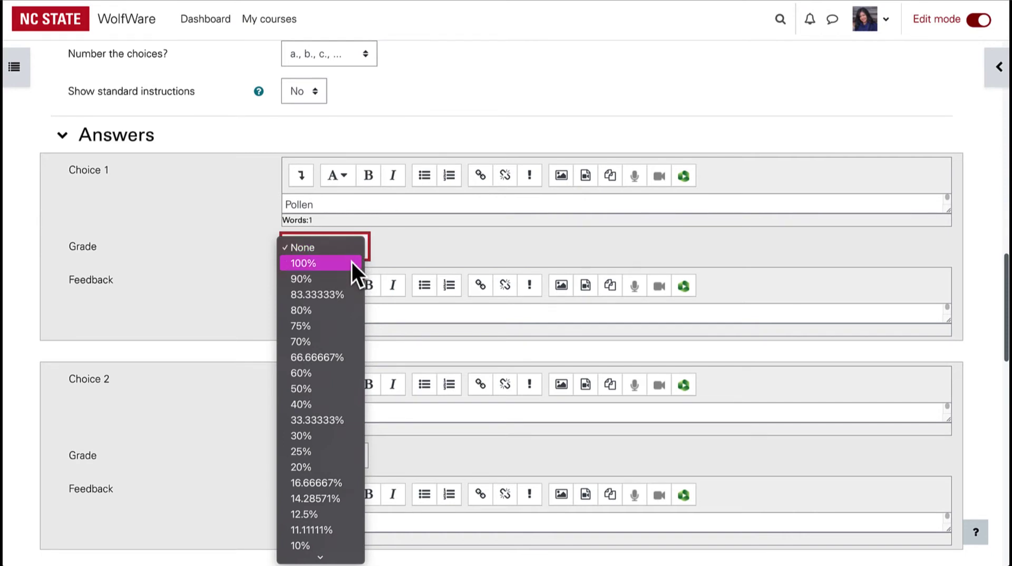
click(337, 263)
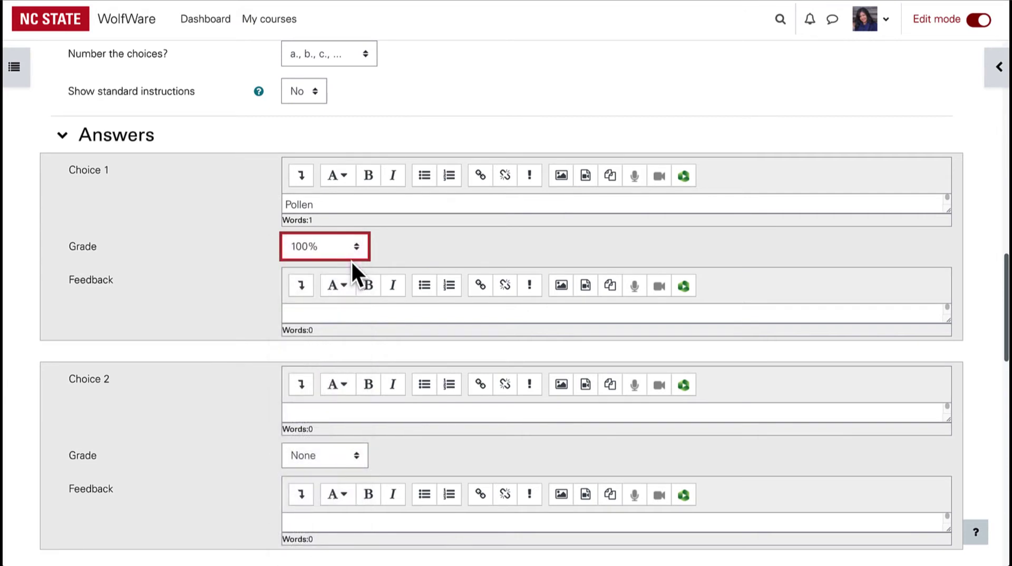
click(472, 256)
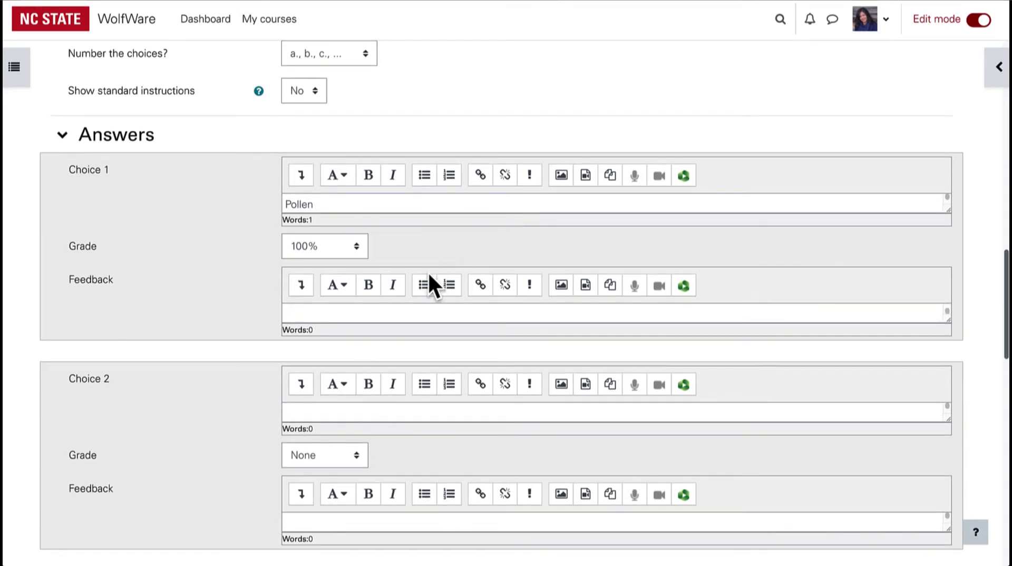
click(384, 311)
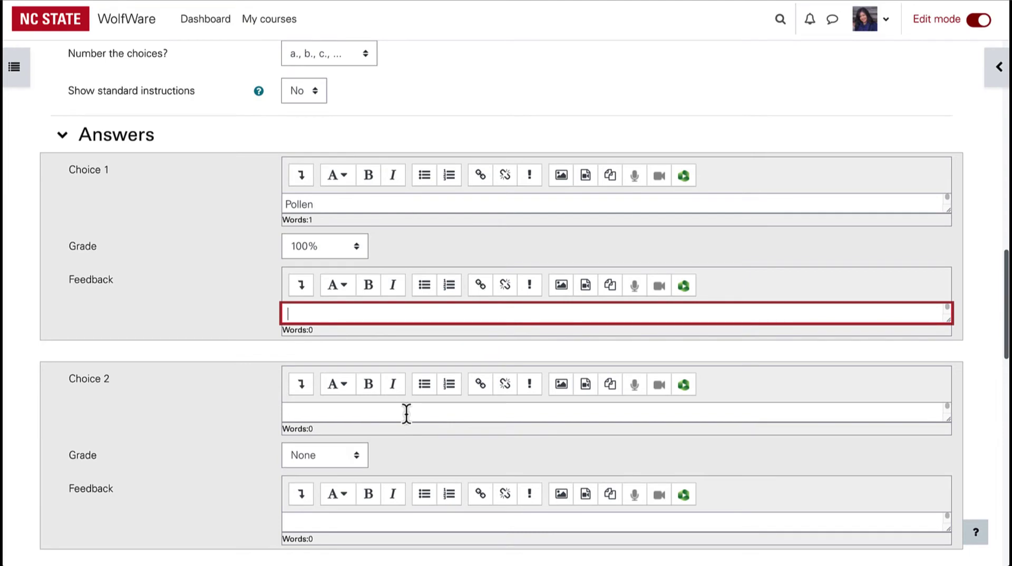
Enter "Yeast" as choice 2 and "Viruses" as choice 3.
click(406, 414)
text(Yeast)
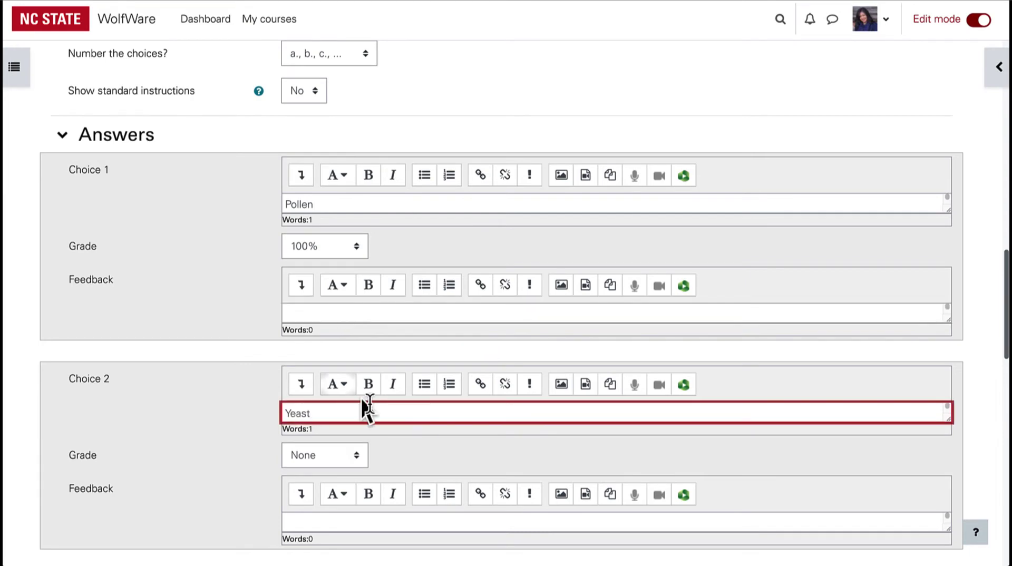
scroll(435, 474, down, 5)
click(395, 284)
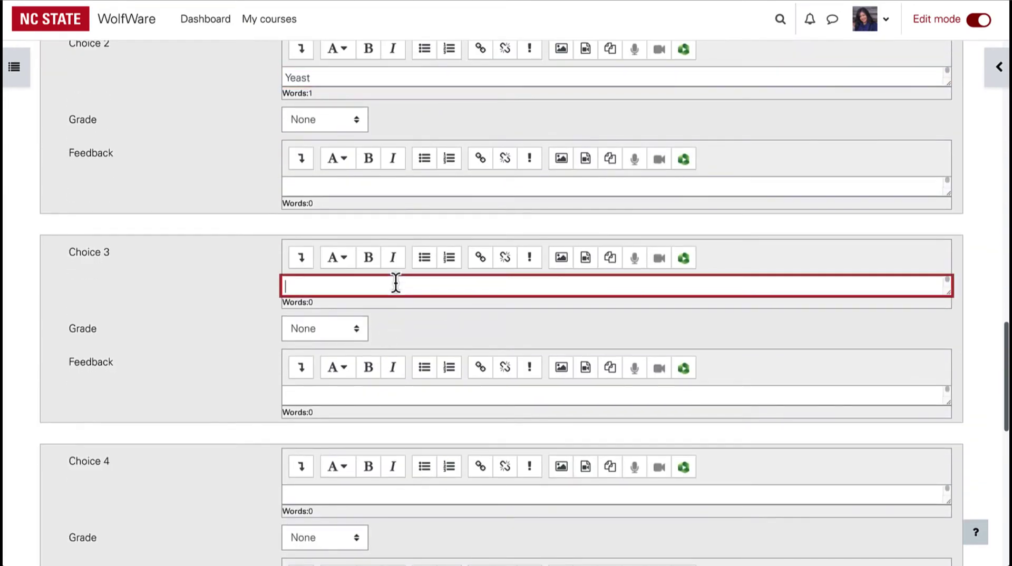
text(Viruses)
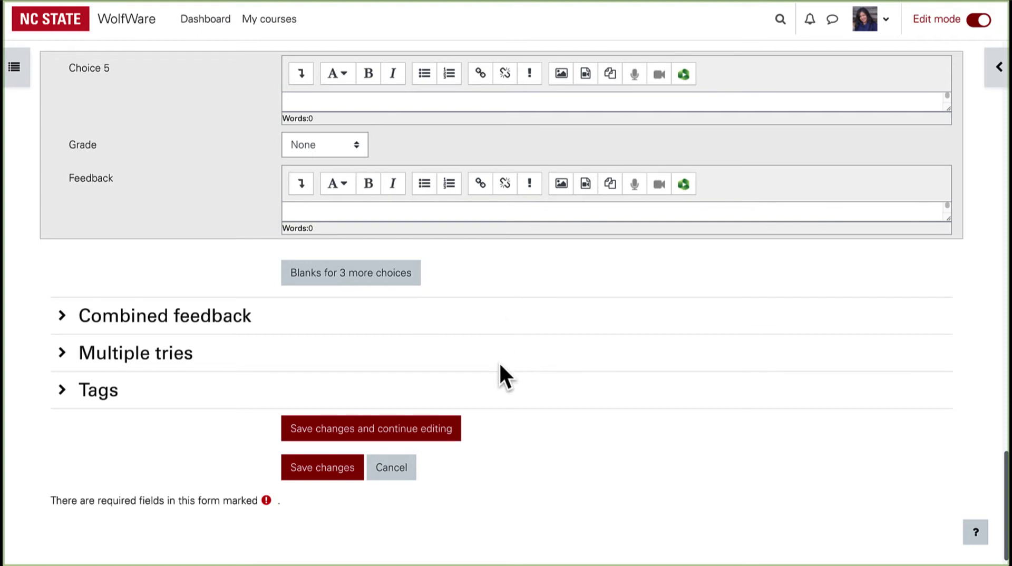
Tag the question with "microbe" and "chapter 3", and save it to the quiz.
click(64, 392)
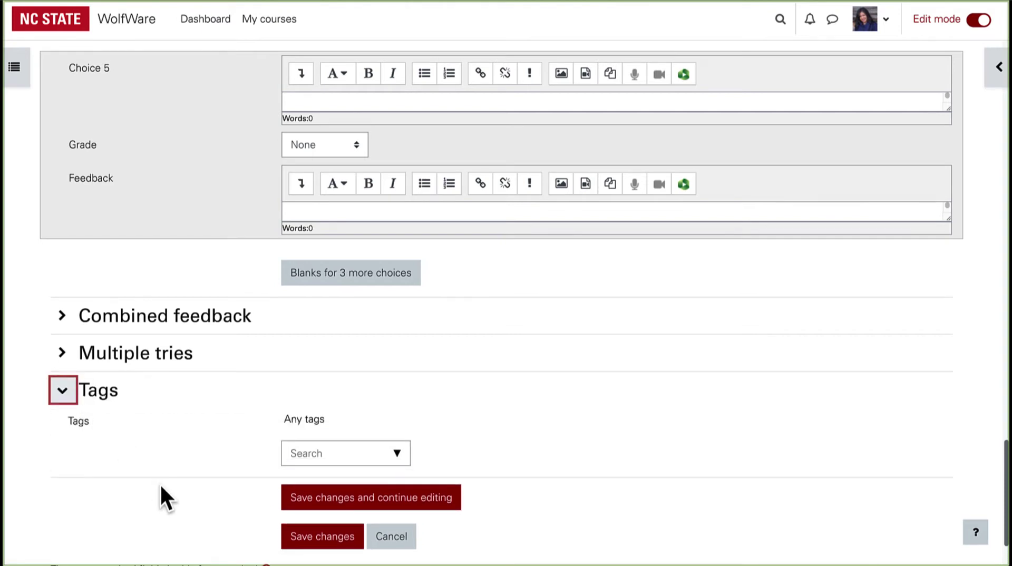
click(356, 453)
text(microbe)
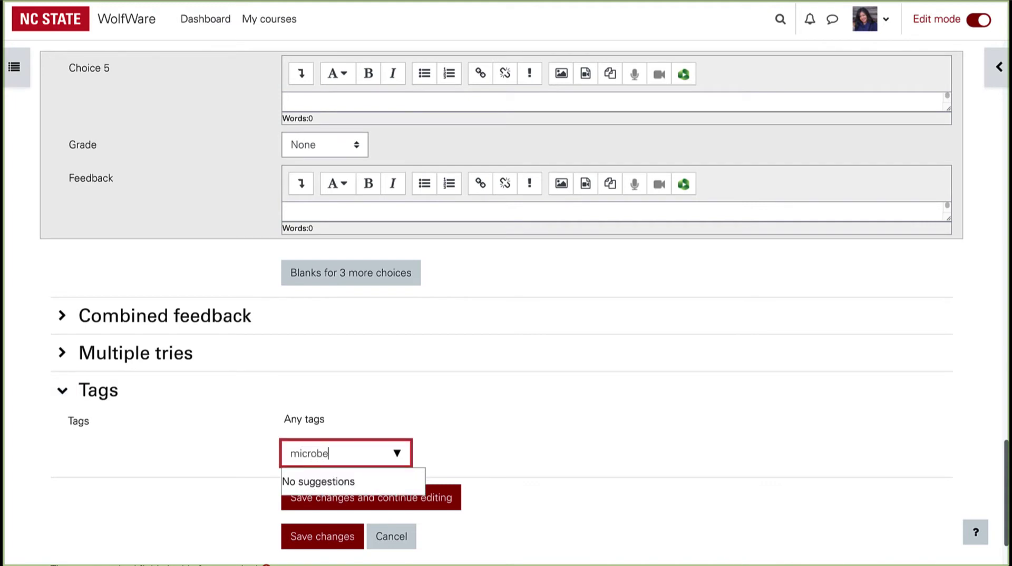
key(Return)
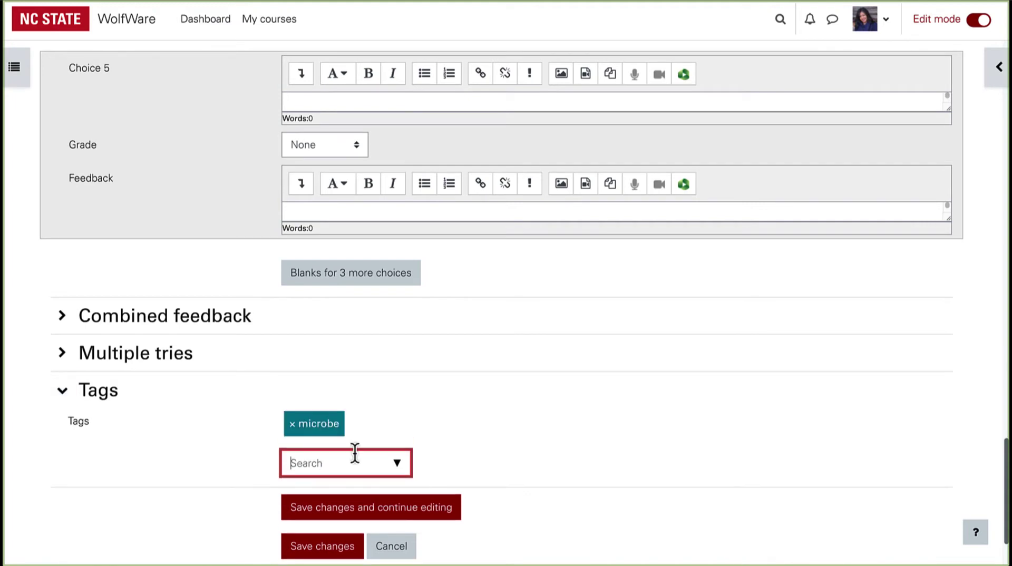
text(chapter 3)
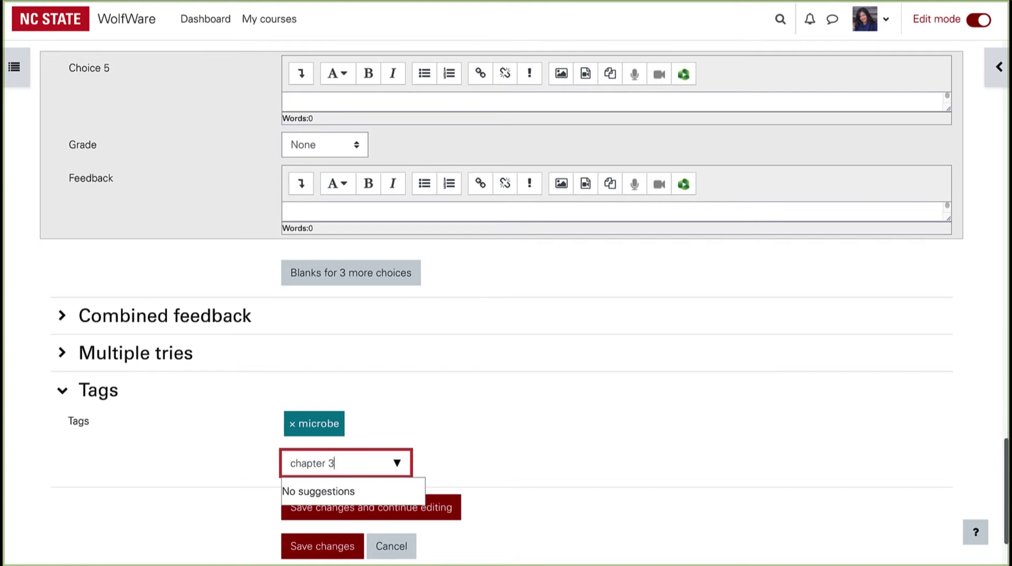
key(Return)
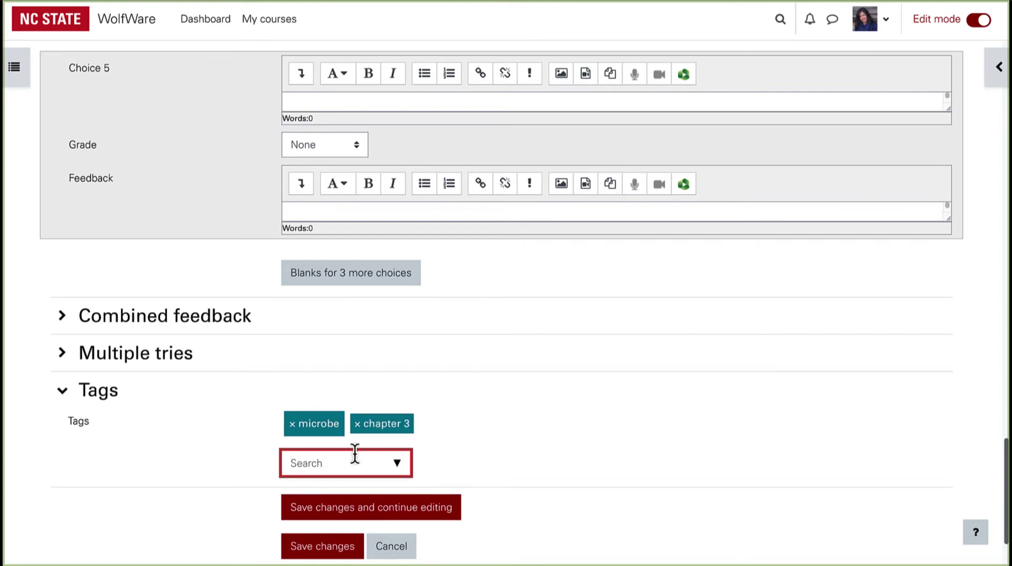
scroll(524, 485, down, 2)
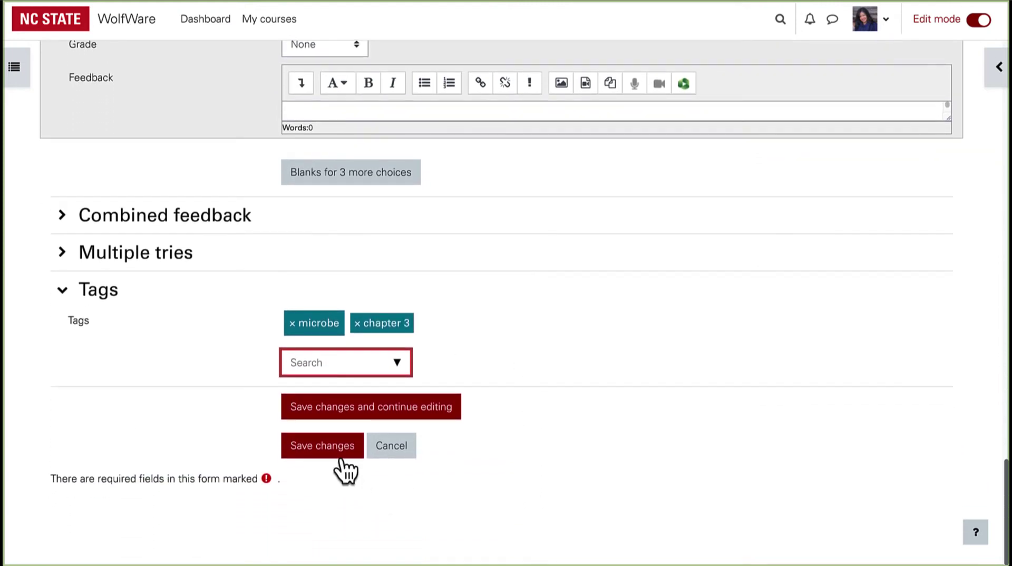
click(337, 448)
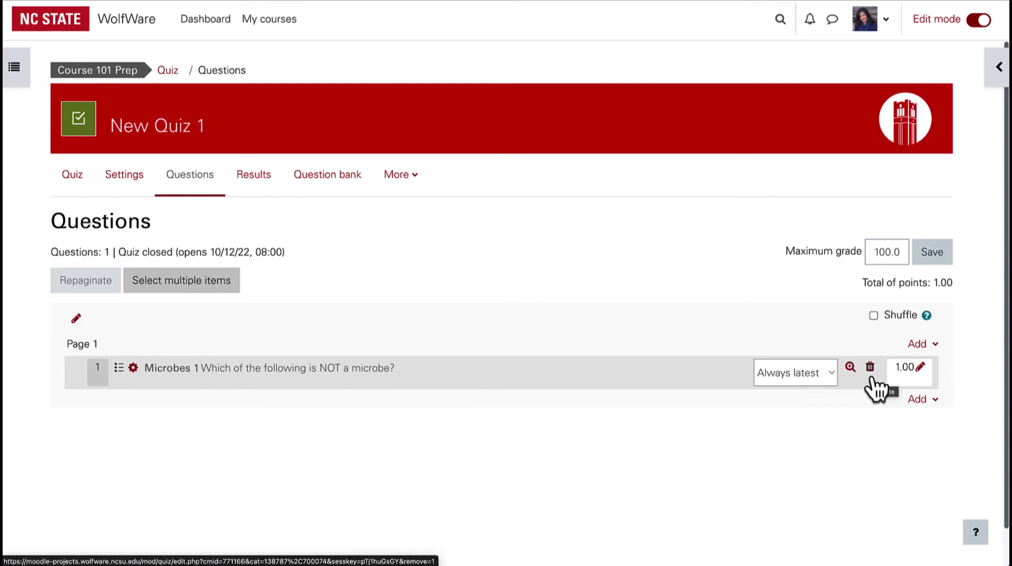
Display the options for adding a question after question 1, and save the quiz's maximum grade of 100.0.
click(932, 402)
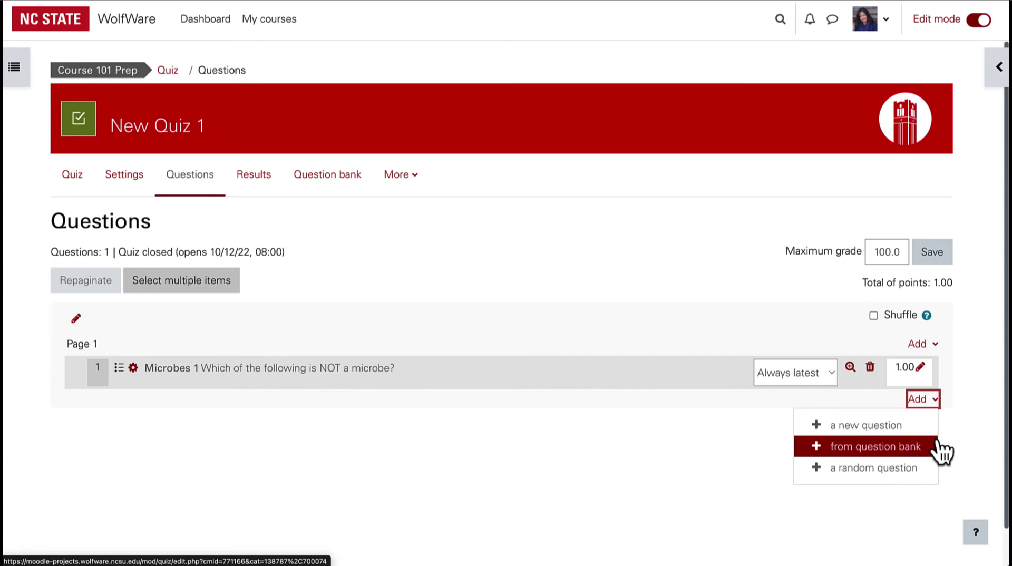
click(943, 254)
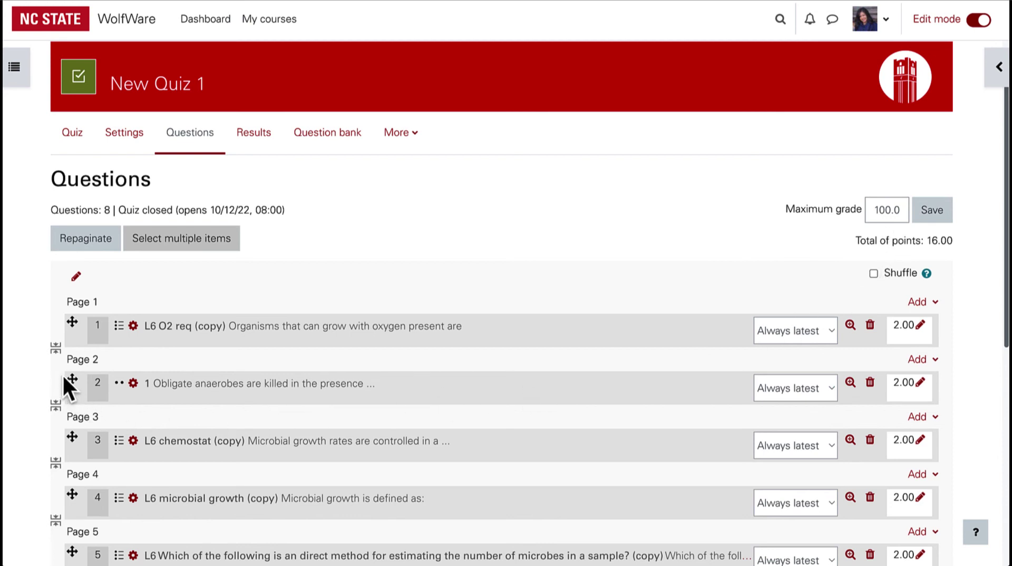
Move the "Obligate anaerobes" question below the L6 chemostat question and separate the two with a page break.
drag(68, 380, 62, 419)
drag(72, 379, 68, 457)
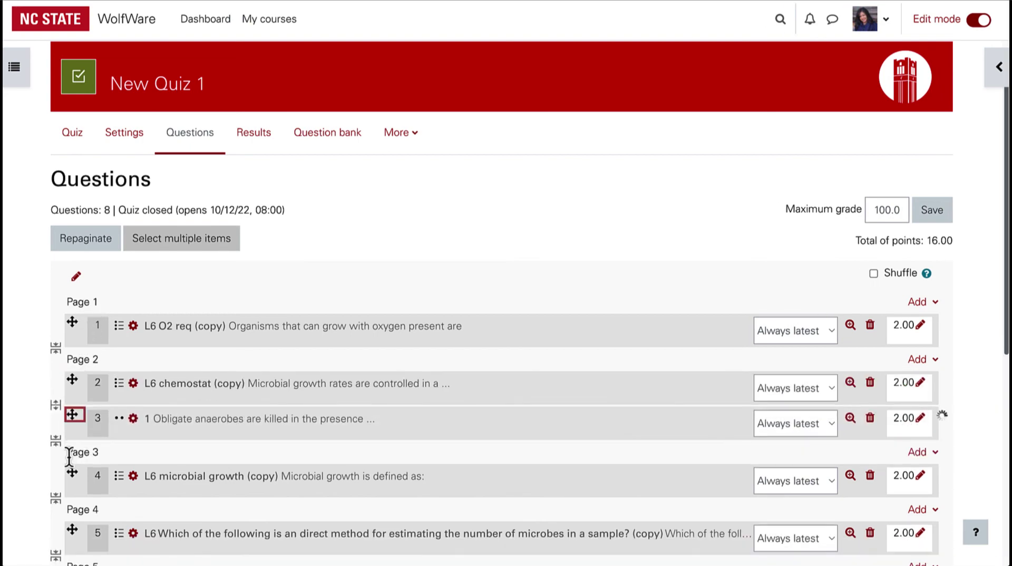
click(54, 405)
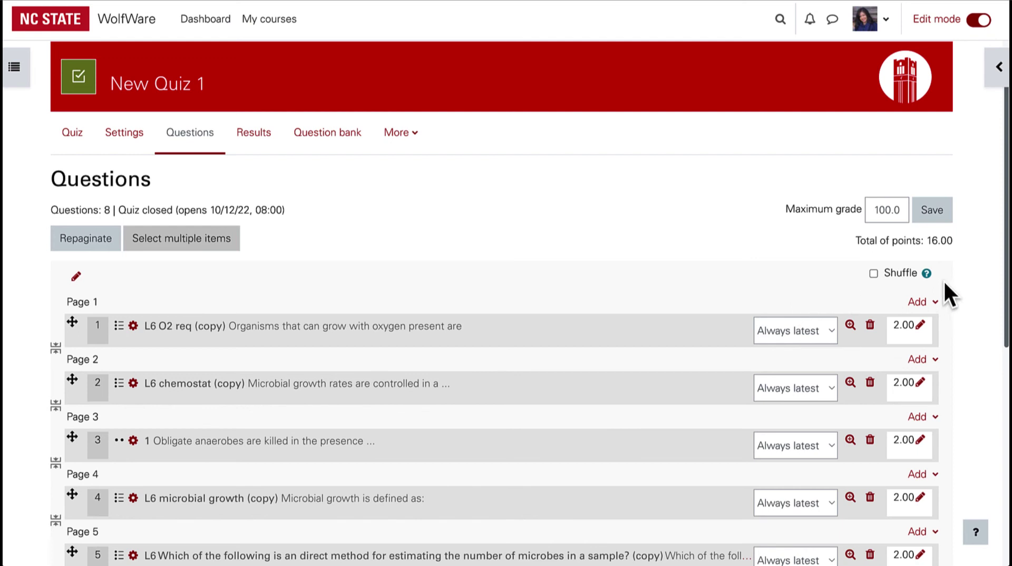
View the explanation of the Shuffle option and the page's help and support links.
click(927, 274)
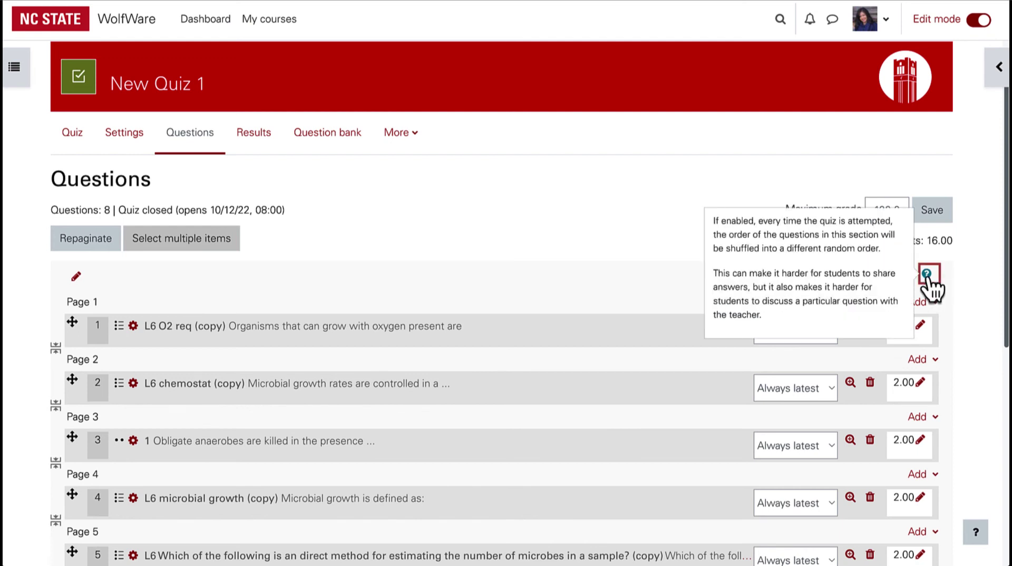
click(976, 533)
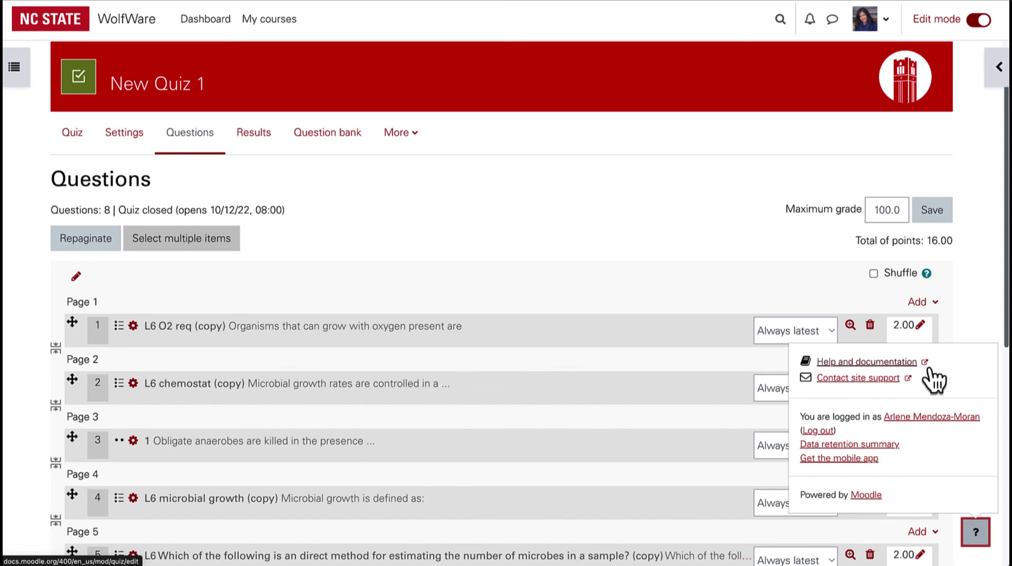
click(973, 308)
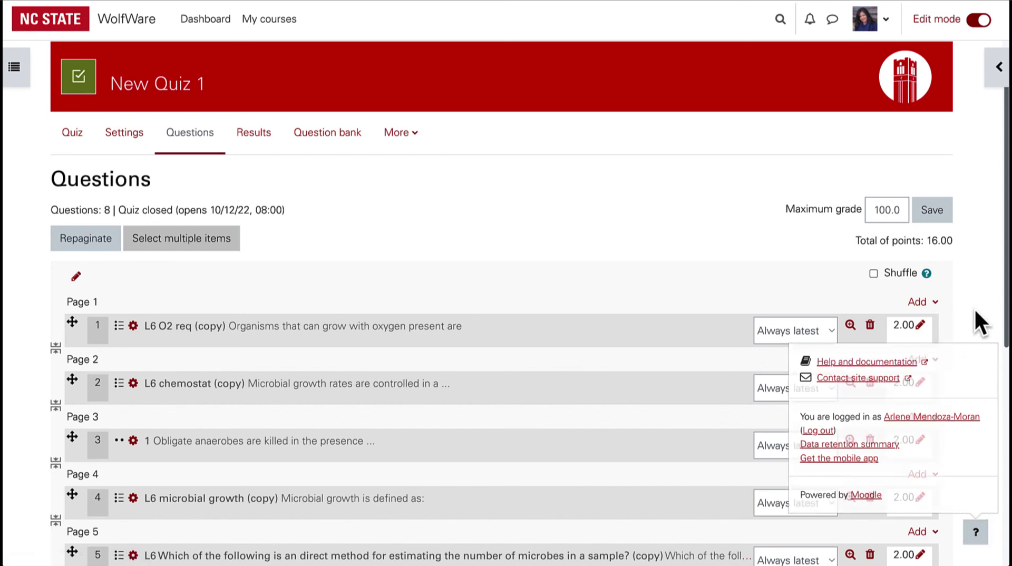
Save the quiz's maximum grade of 100.0 and start a preview attempt of New Quiz 1.
click(927, 209)
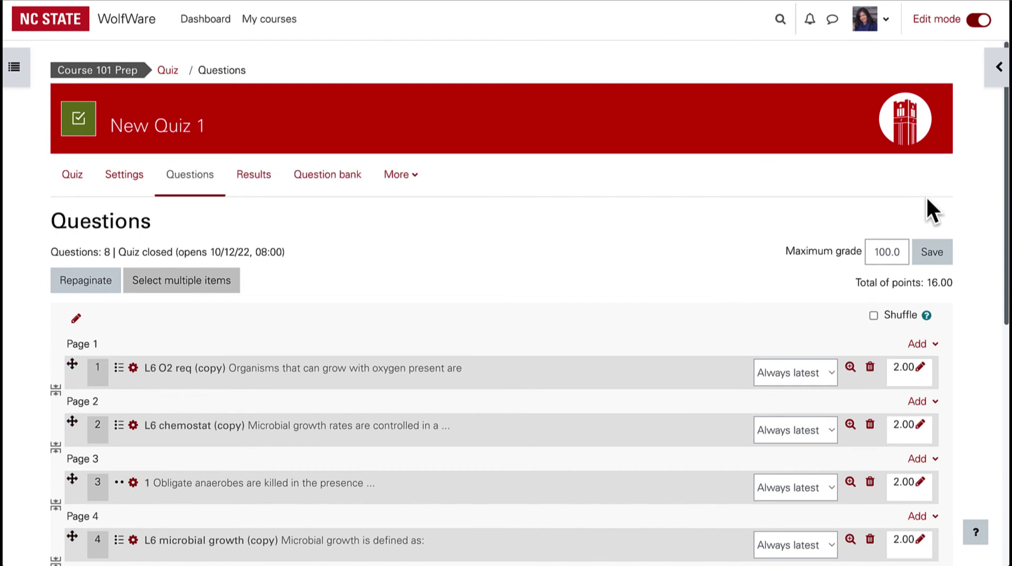
click(62, 185)
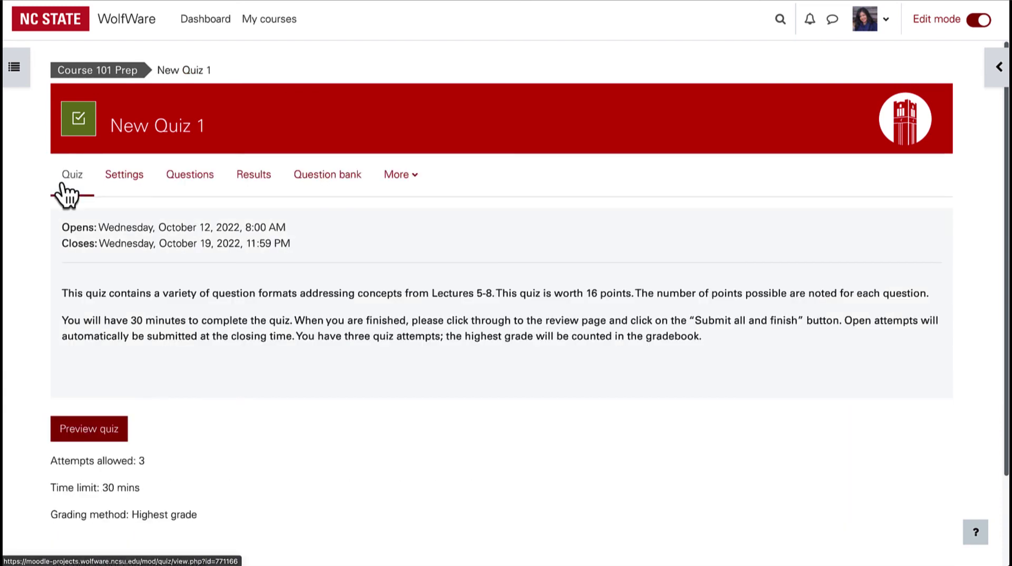
click(95, 438)
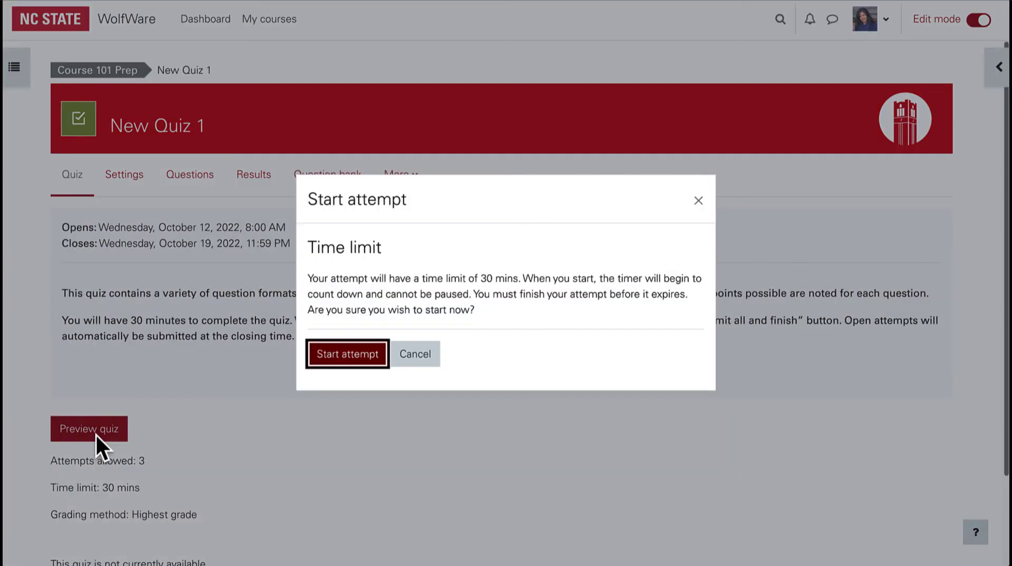
click(360, 362)
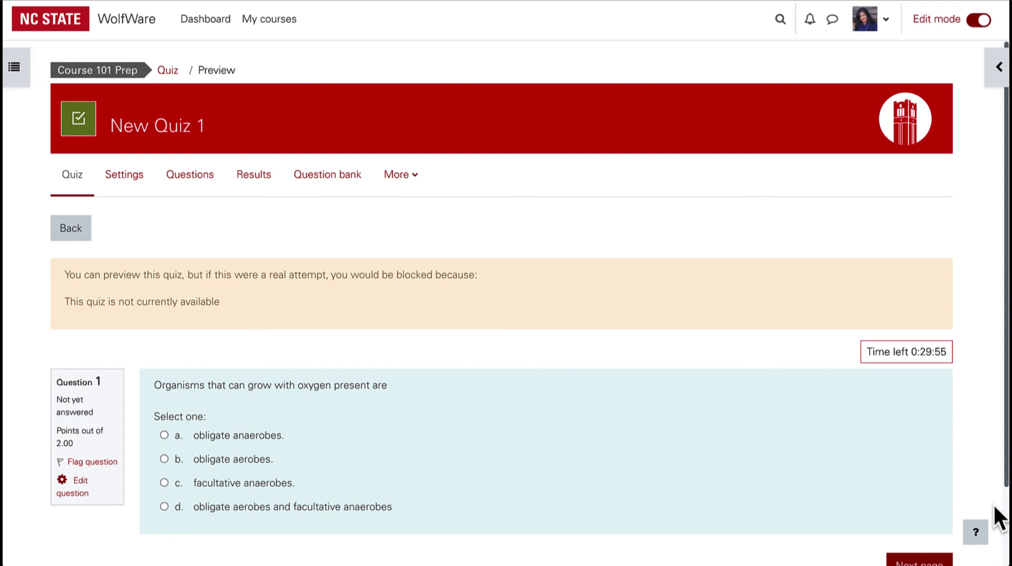
Advance the preview to question 2, and leave the quiz for the Course 101 Prep main page.
scroll(917, 498, down, 2)
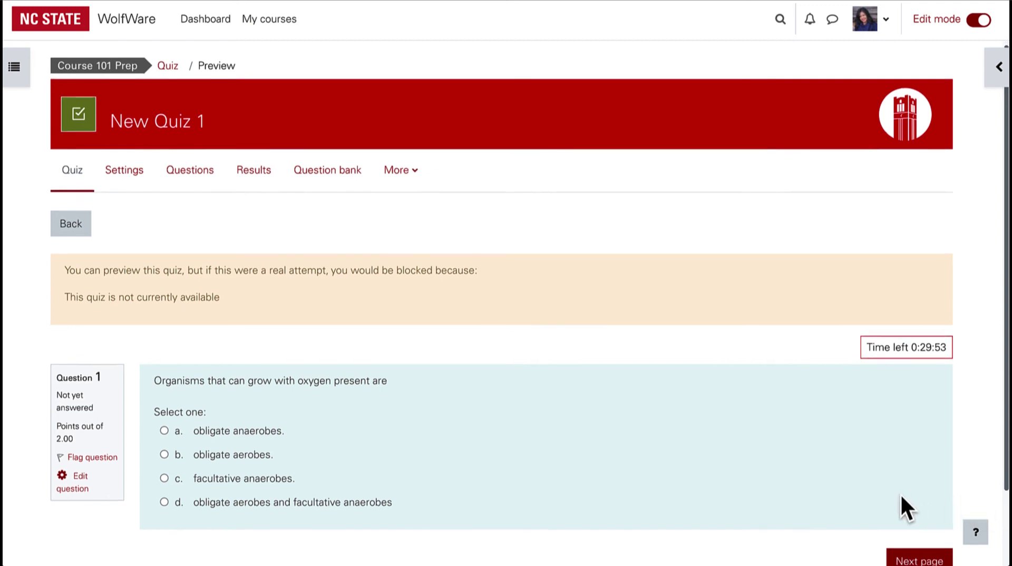
click(942, 479)
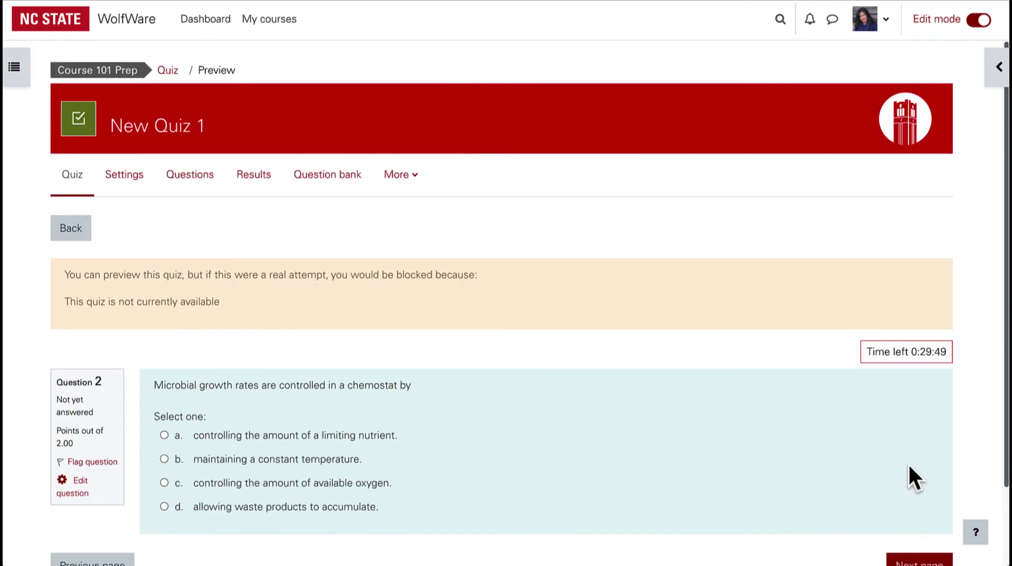
click(53, 184)
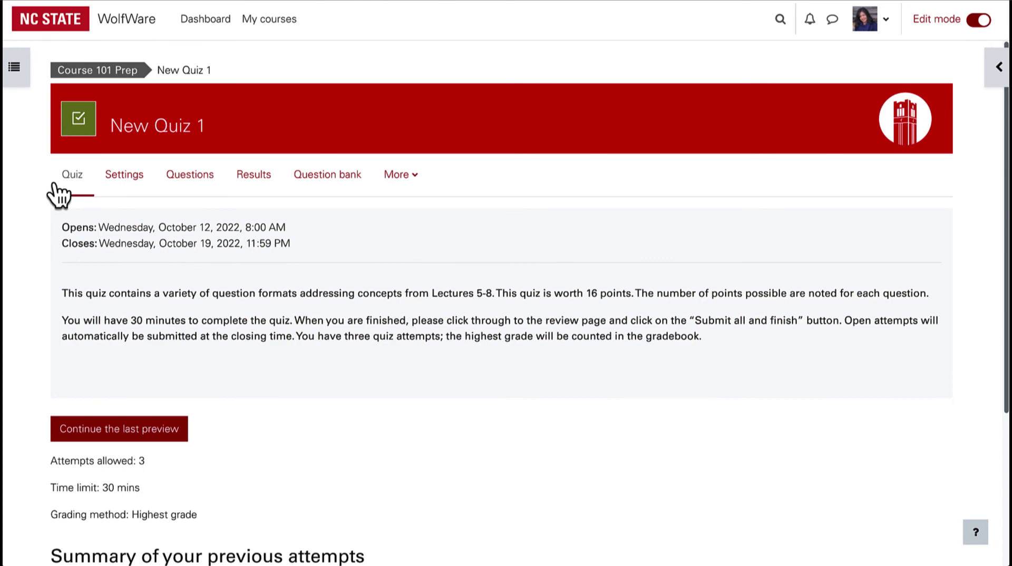
click(109, 73)
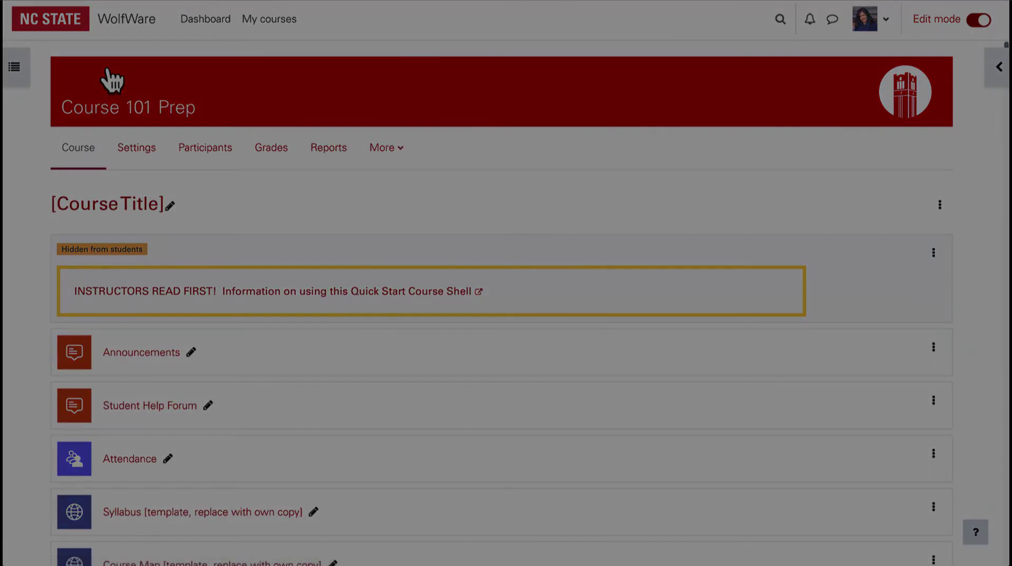